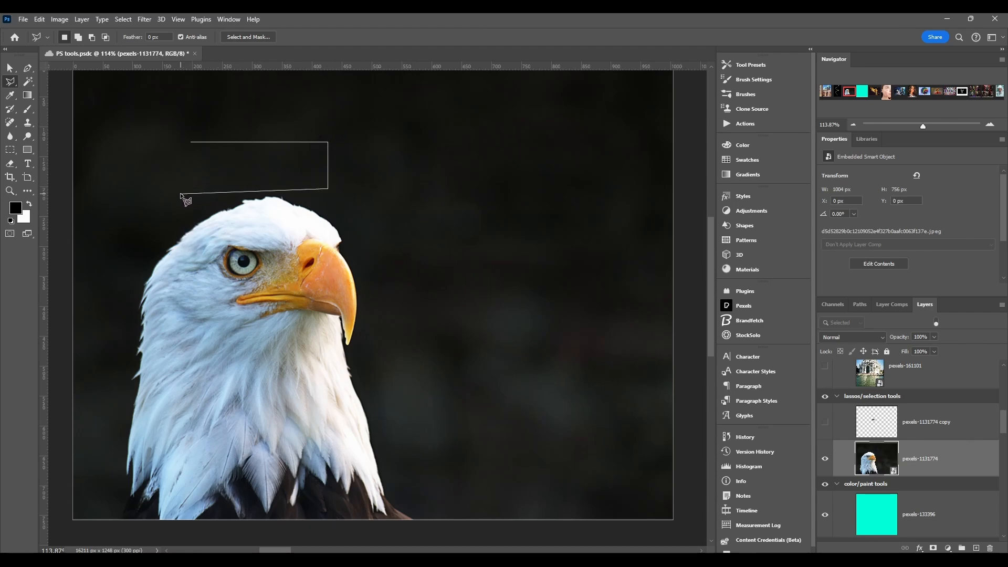
Step: Close the four-sided Polygonal Lasso selection above the eagle's head and switch to the standard Lasso tool
left_click(193, 143)
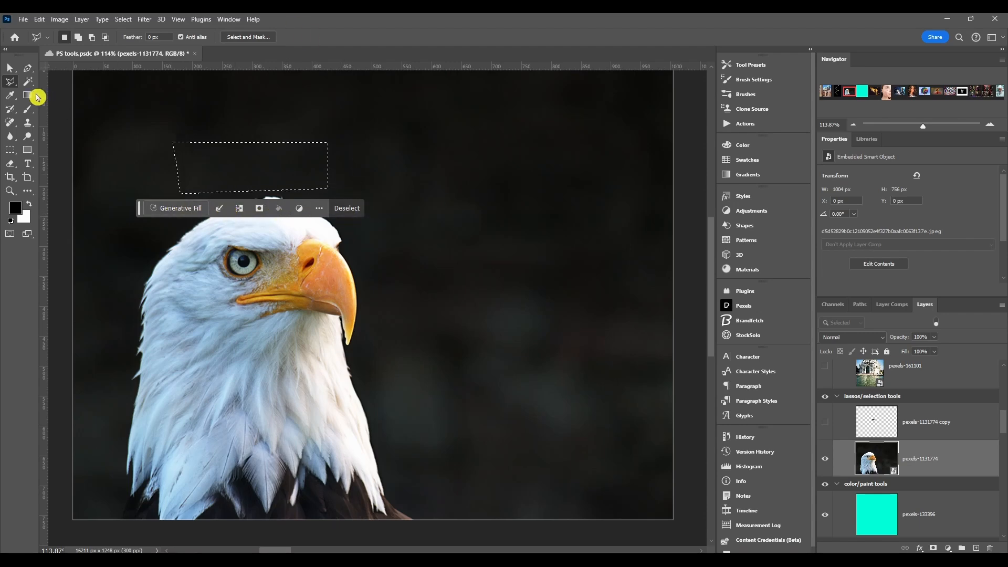
right_click(13, 83)
left_click(50, 82)
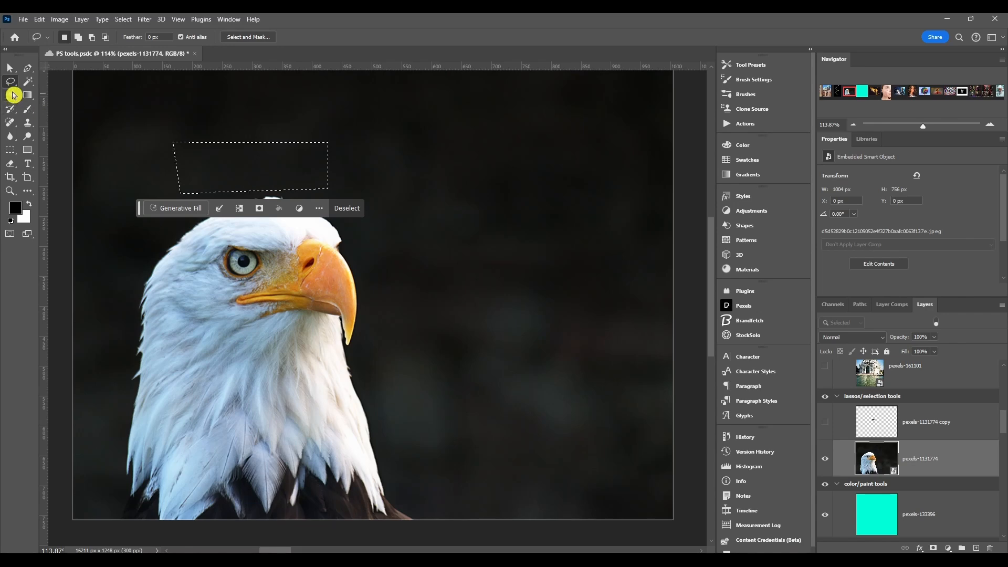
left_click(48, 37)
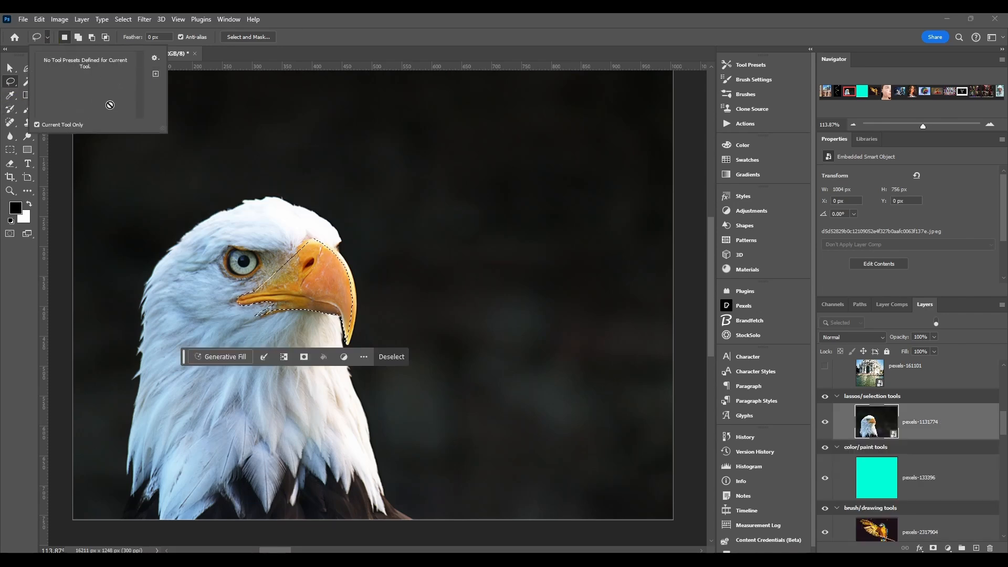
left_click(91, 135)
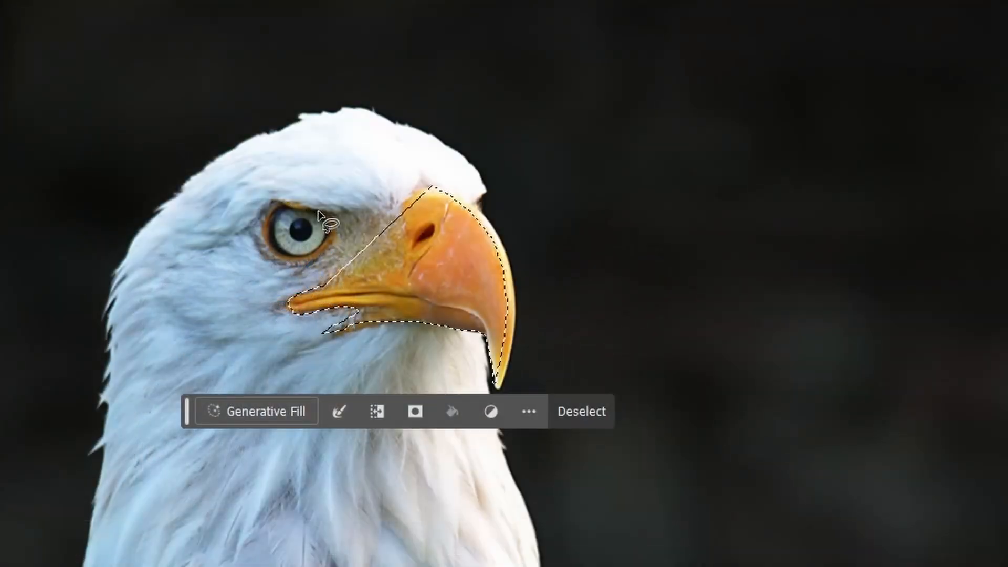
Step: Outline the eagle's eye with a freehand lasso selection and add the beak to it
mouse_move(318, 211)
left_mouse_down()
mouse_move(279, 209)
mouse_move(261, 238)
mouse_move(274, 259)
mouse_move(318, 258)
mouse_move(318, 210)
left_mouse_up()
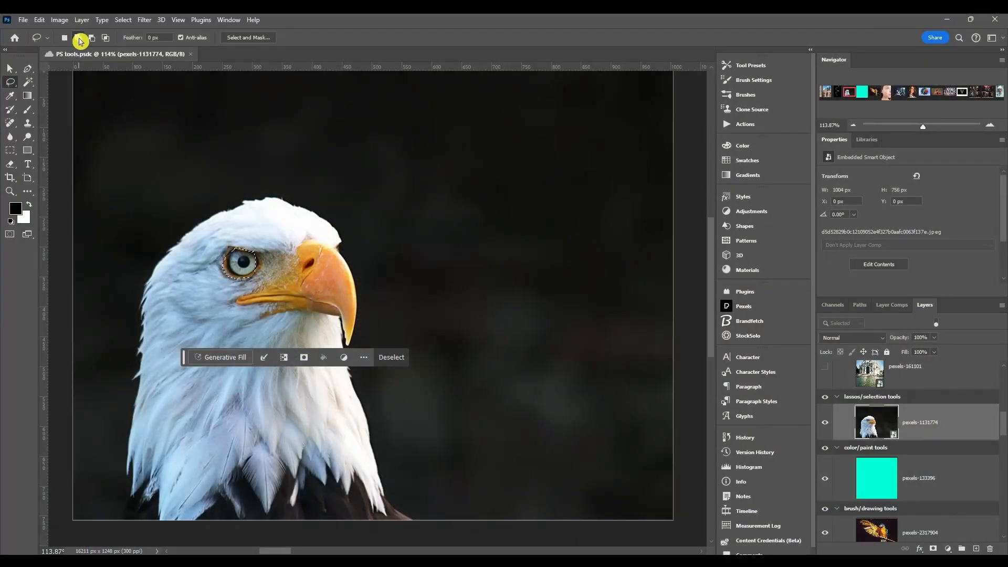
left_click(78, 38)
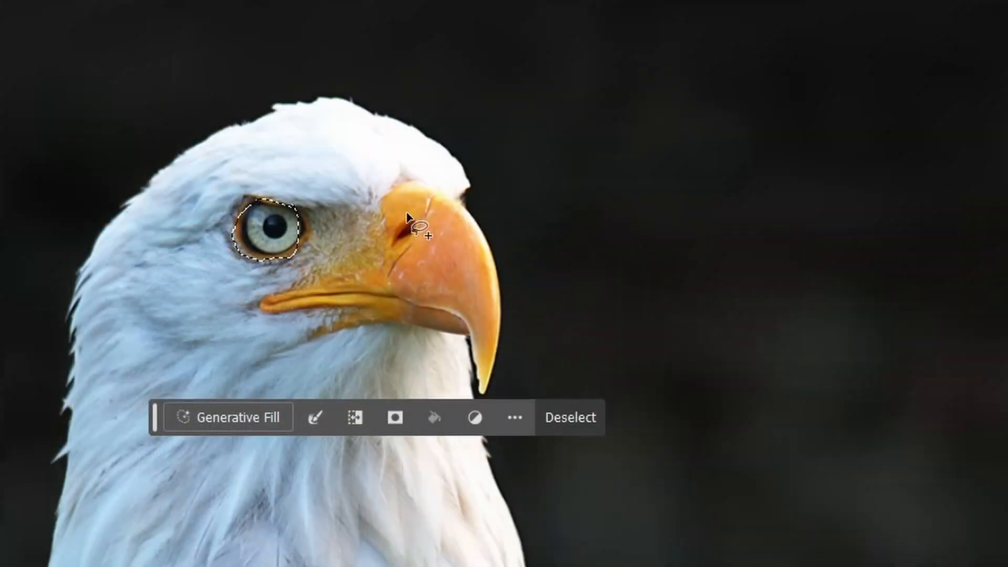
mouse_move(302, 249)
left_mouse_down()
mouse_move(330, 246)
mouse_move(347, 268)
left_mouse_up()
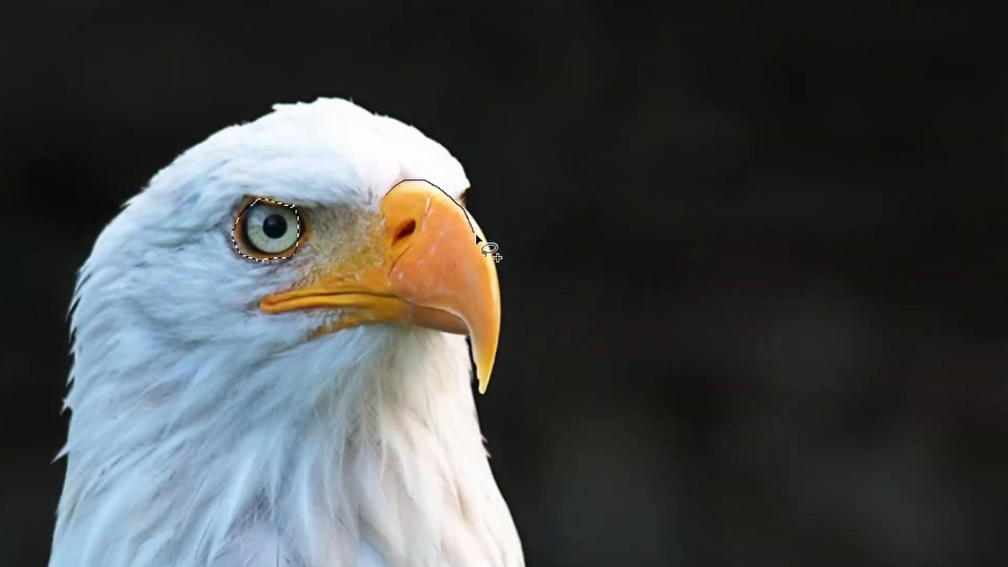
mouse_move(477, 237)
left_mouse_down()
mouse_move(493, 318)
mouse_move(481, 384)
mouse_move(442, 326)
mouse_move(331, 327)
mouse_move(282, 310)
mouse_move(409, 182)
left_mouse_up()
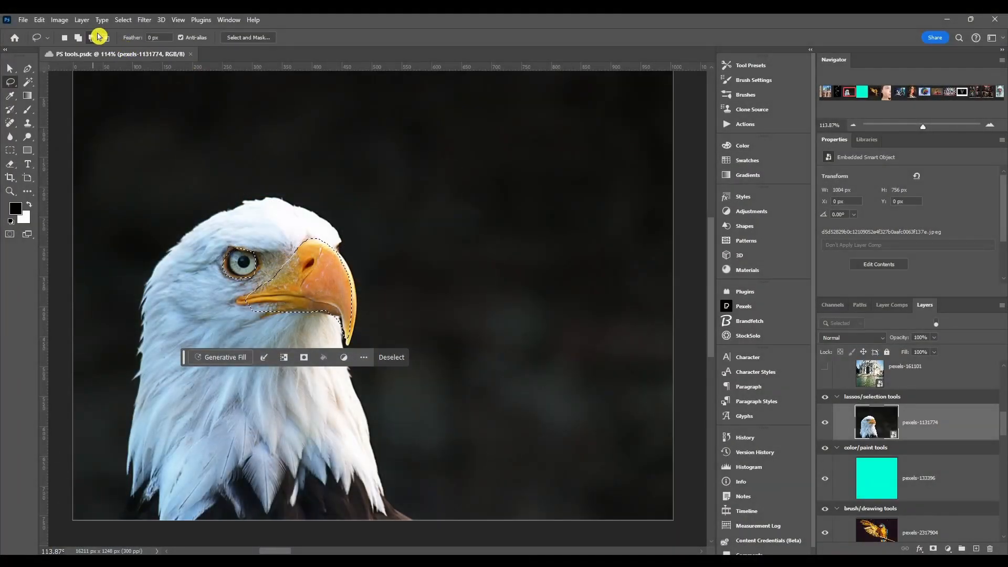
Step: Subtract the upper beak, the pupil and several notches along the beak from the current selection
left_click(92, 38)
mouse_move(306, 220)
left_mouse_down()
mouse_move(283, 265)
mouse_move(383, 273)
left_mouse_up()
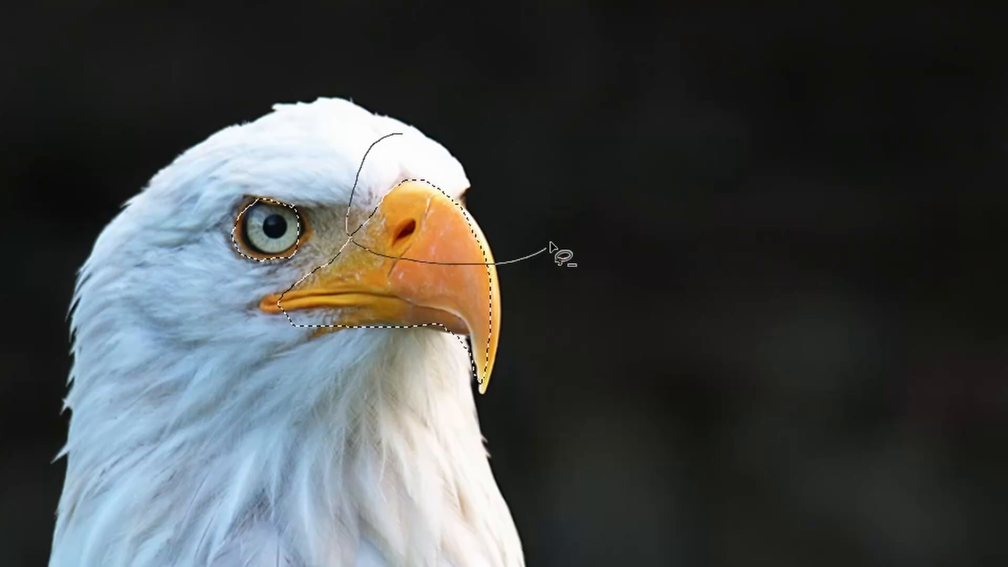
mouse_move(550, 246)
left_mouse_down()
mouse_move(509, 133)
mouse_move(399, 119)
mouse_move(371, 157)
left_mouse_up()
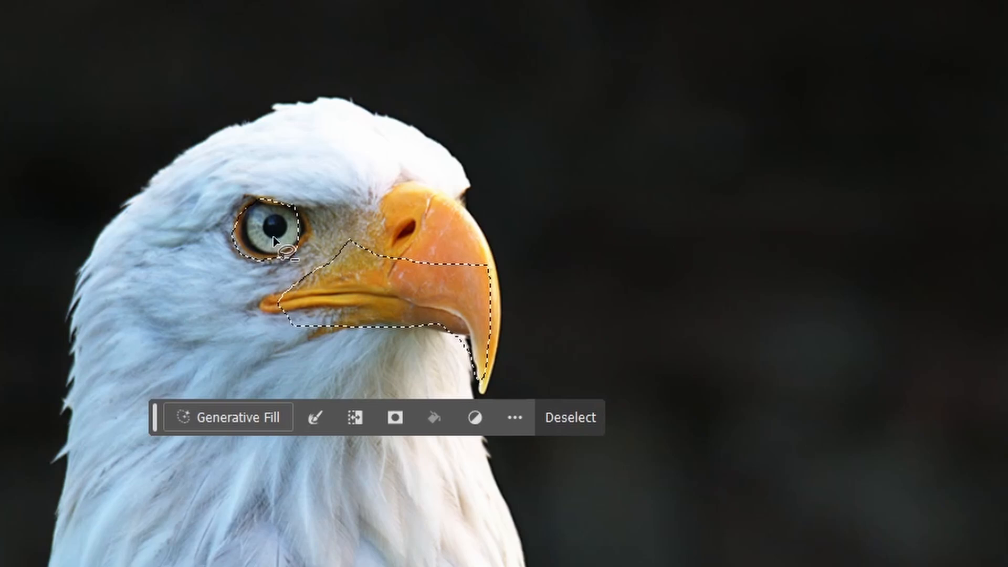
mouse_move(274, 238)
left_mouse_down()
mouse_move(263, 225)
mouse_move(278, 217)
mouse_move(276, 238)
left_mouse_up()
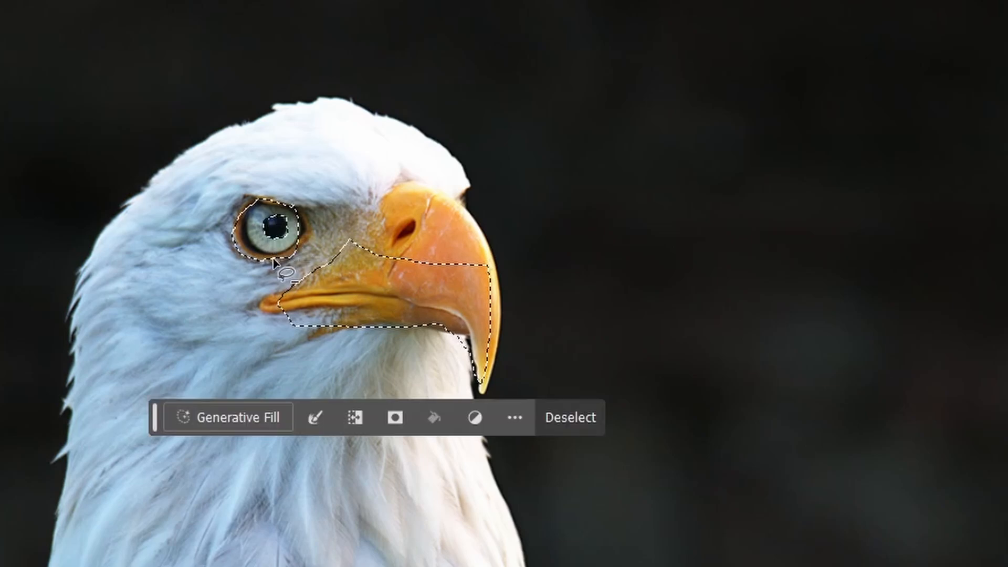
mouse_move(365, 241)
left_mouse_down()
mouse_move(448, 197)
mouse_move(357, 213)
mouse_move(366, 227)
left_mouse_up()
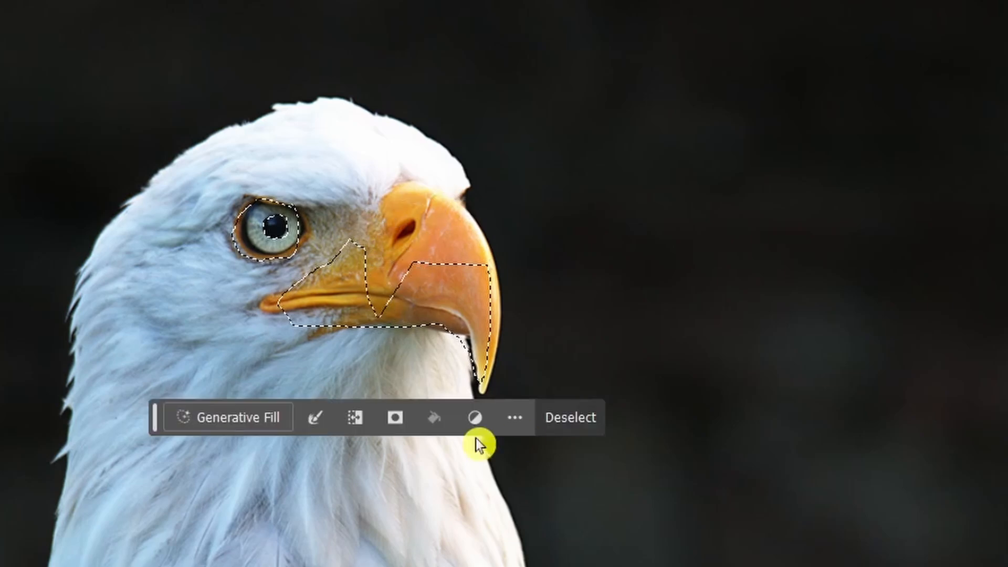
mouse_move(435, 256)
left_mouse_down()
mouse_move(445, 290)
mouse_move(456, 265)
left_mouse_up()
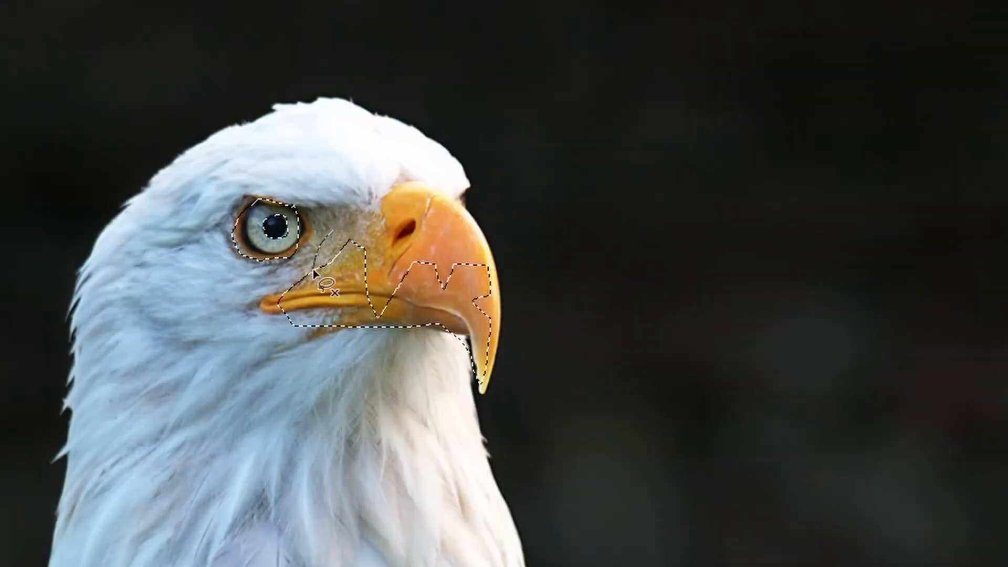
Step: Intersect the selection with a small freehand loop around the corner of the beak
mouse_move(313, 272)
left_mouse_down()
mouse_move(324, 311)
mouse_move(345, 306)
mouse_move(347, 260)
mouse_move(330, 235)
left_mouse_up()
left_click_drag(330, 235, 332, 237)
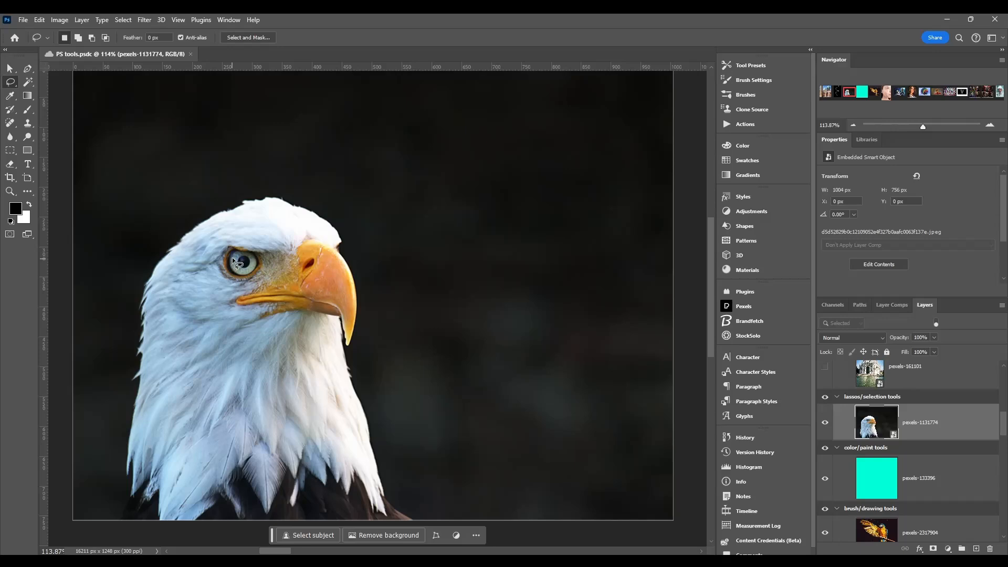
Step: Reselect only the eagle's eye with the Lasso and set the tool back to making new selections
left_click_drag(234, 248, 245, 256)
left_click(105, 38)
key("ctrl+z")
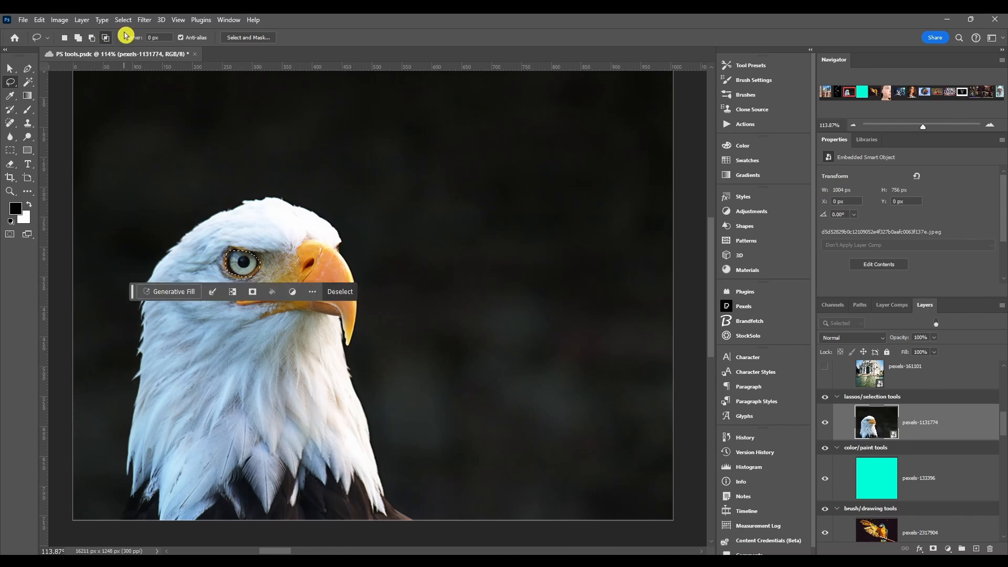
left_click(64, 38)
Step: Open the eye selection in Select and Mask with the Lasso tool active
left_click(135, 38)
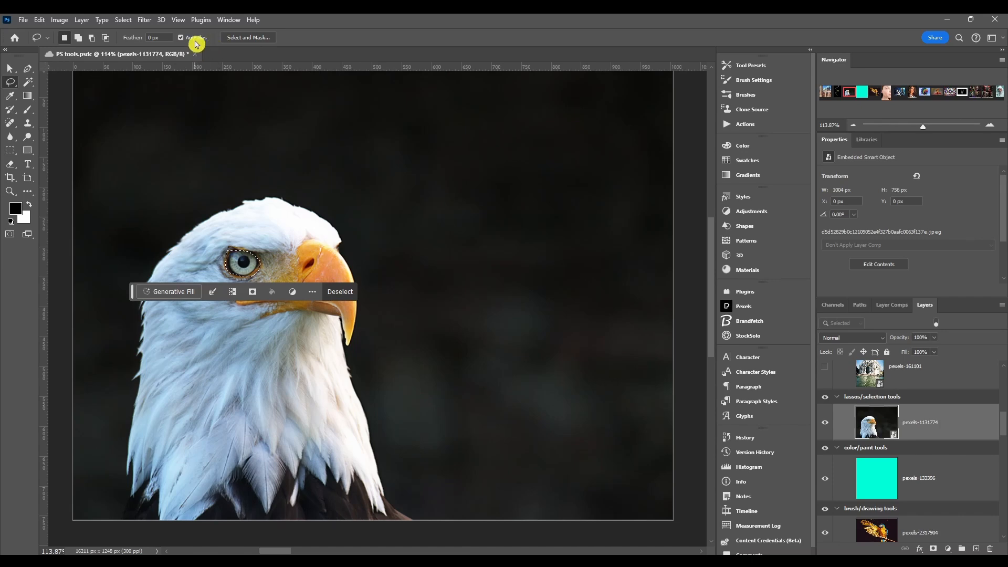
left_click(254, 41)
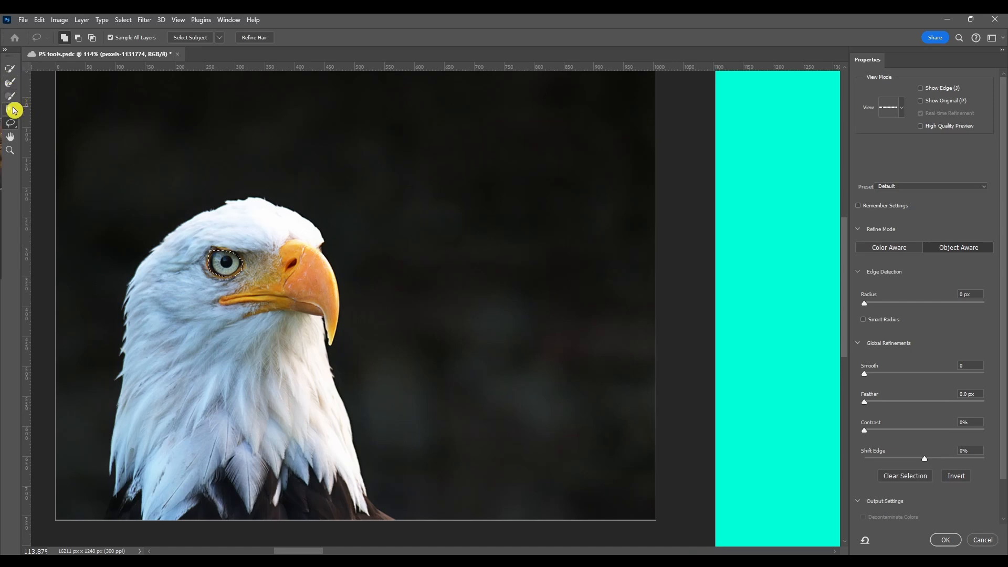
left_click(10, 124)
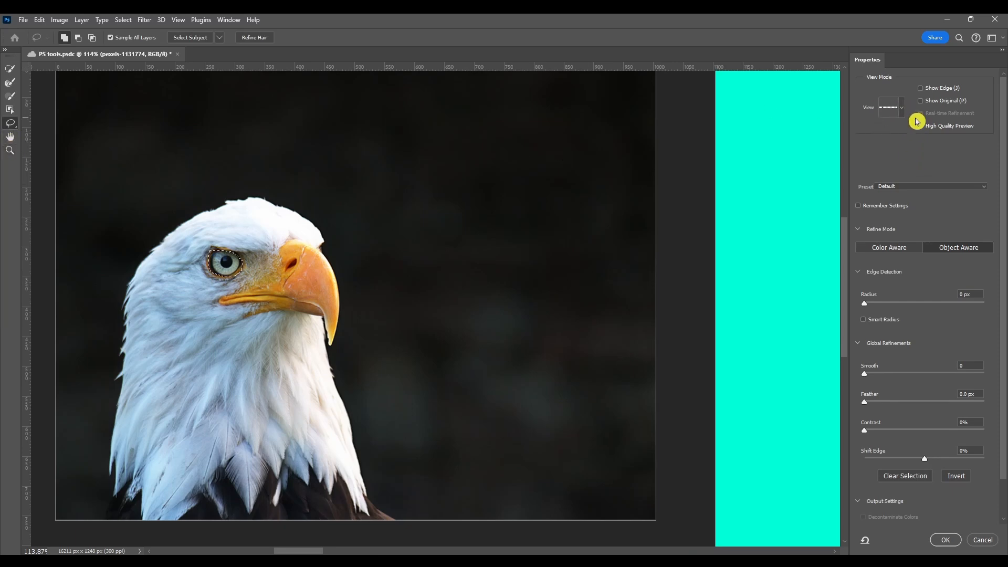
Step: Review the available view modes, the Show Edge preview and the preset options in Select and Mask
left_click(900, 106)
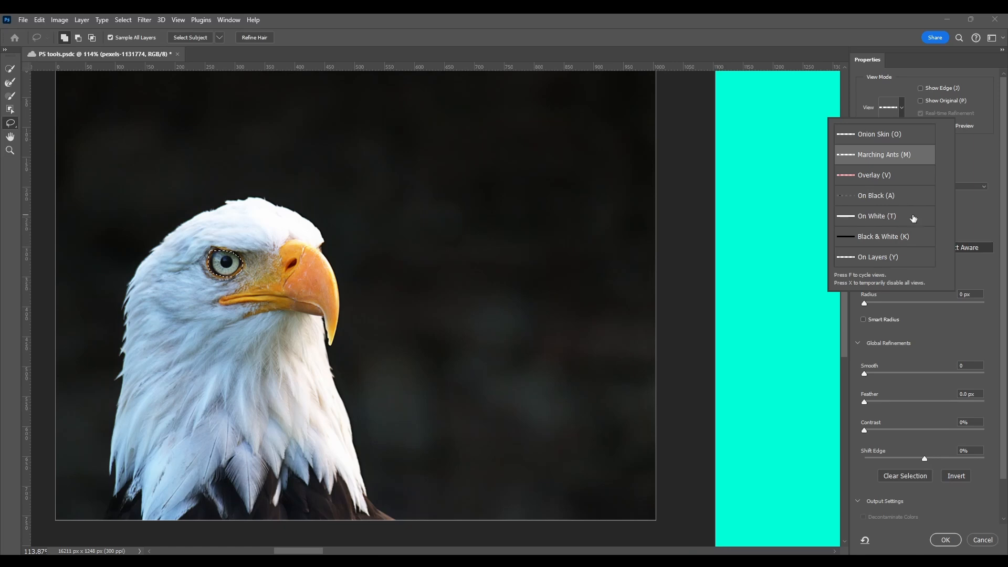
left_click(984, 151)
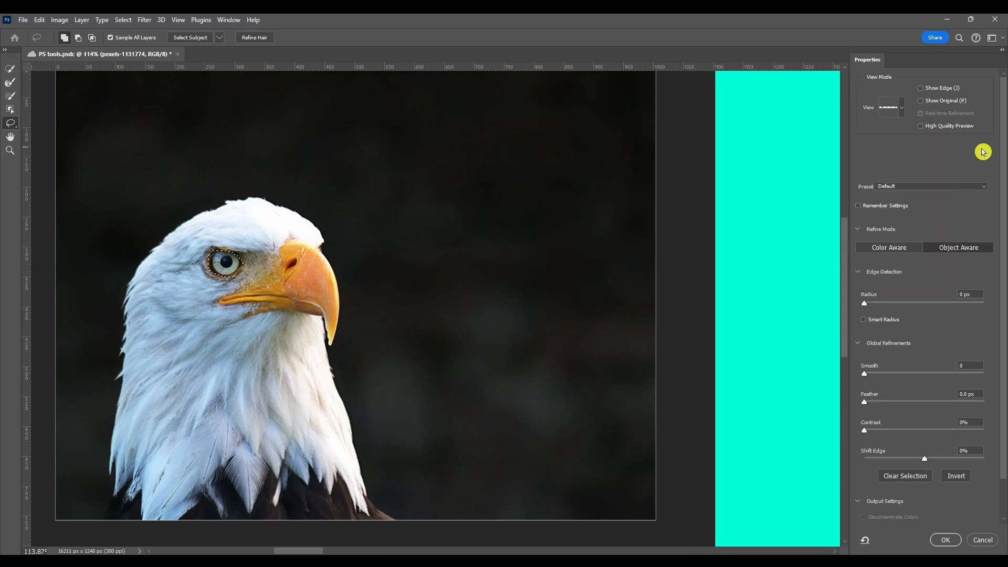
left_click(924, 89)
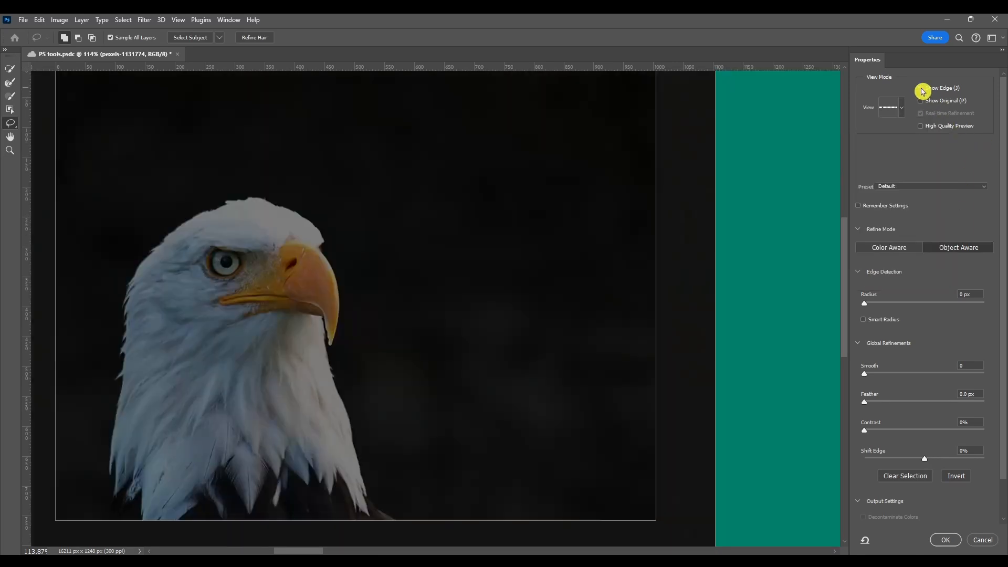
left_click(923, 90)
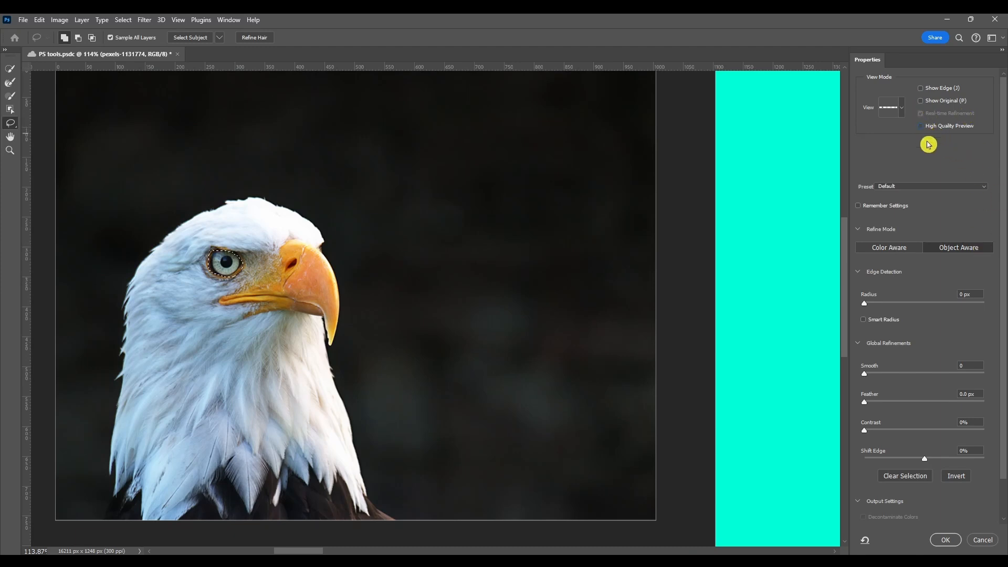
left_click(891, 187)
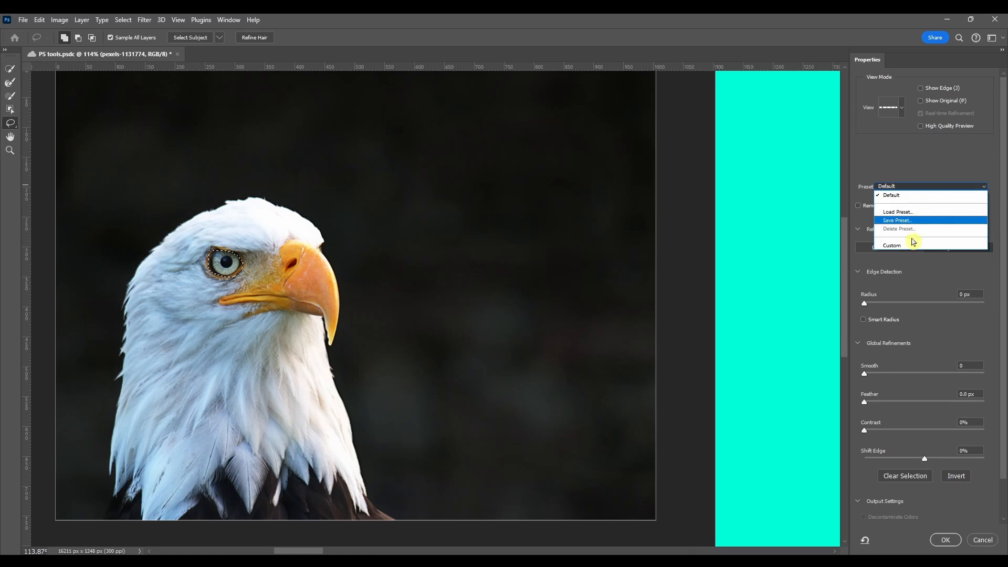
Step: Set the Select and Mask output to New Layer and apply it to the eye selection
scroll(909, 244, "down", 2)
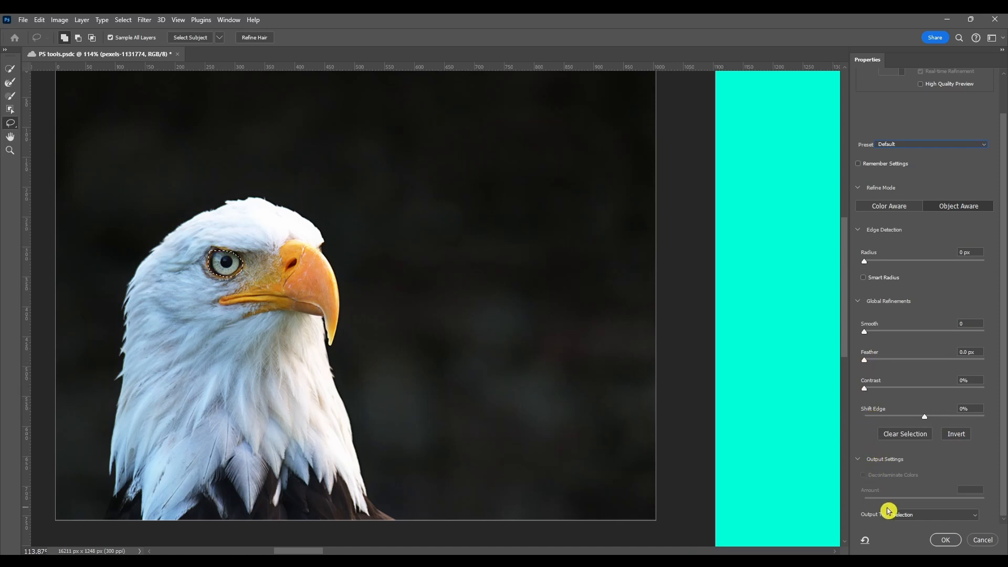
left_click(913, 516)
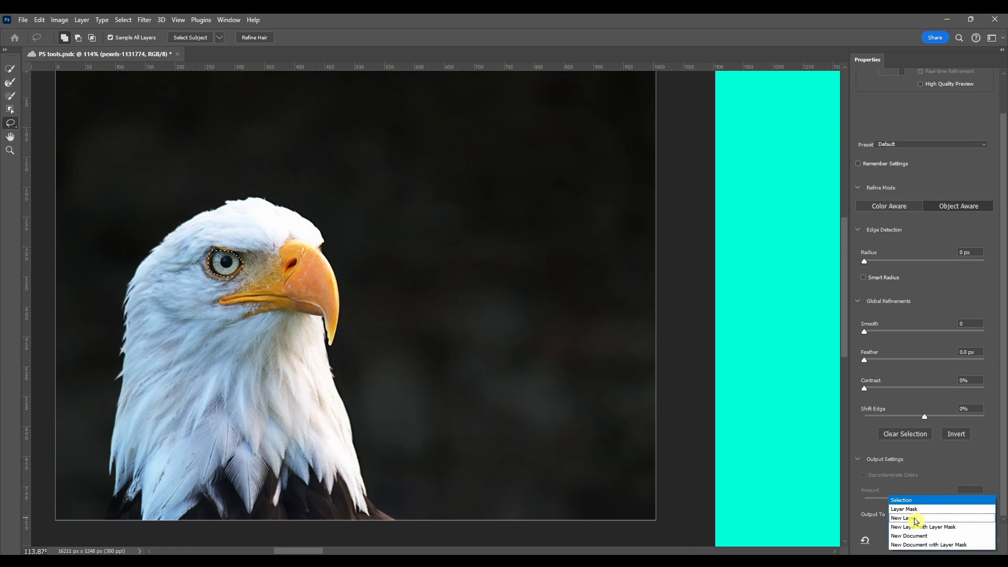
left_click(920, 497)
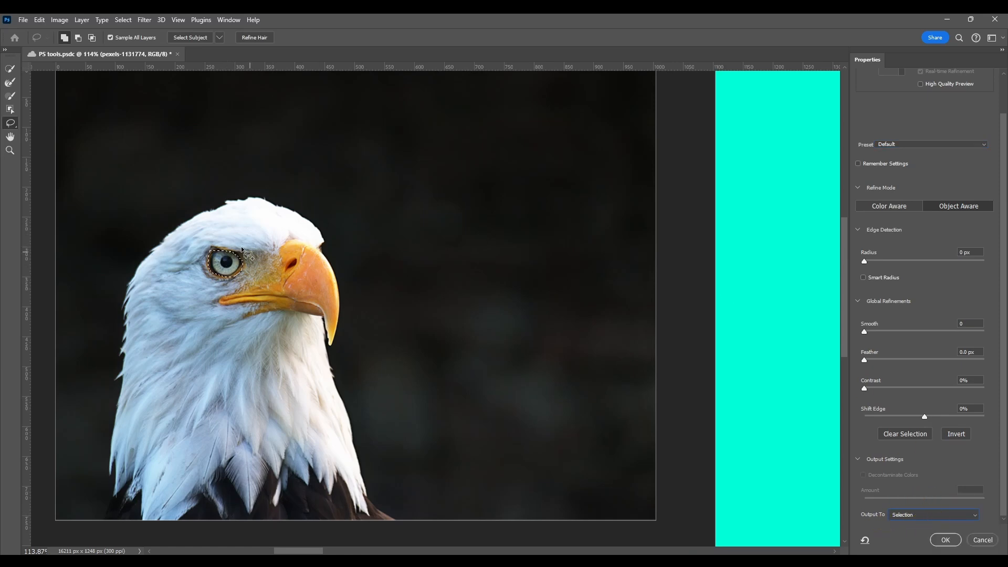
left_click(905, 514)
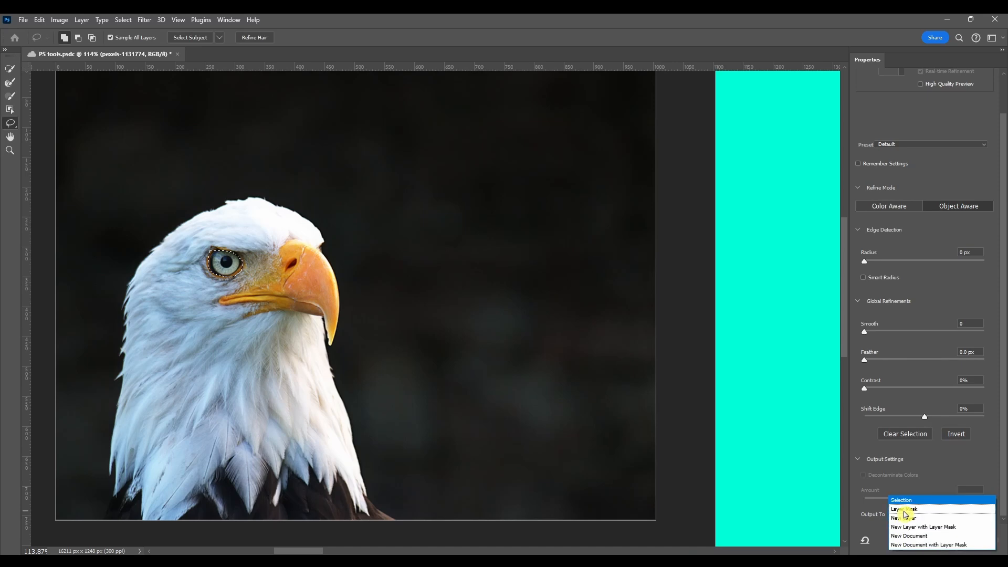
left_click(934, 519)
left_click(923, 514)
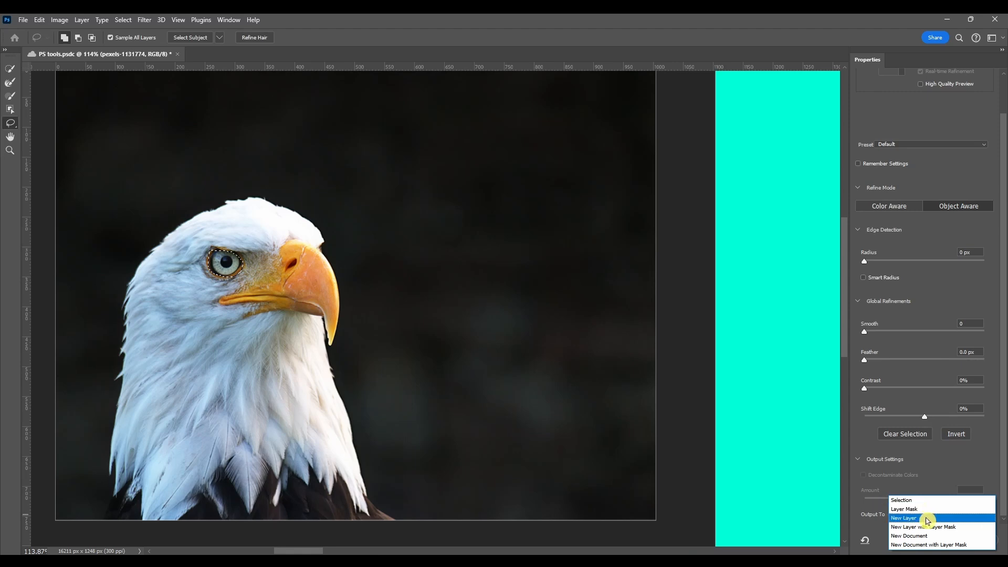
left_click(927, 520)
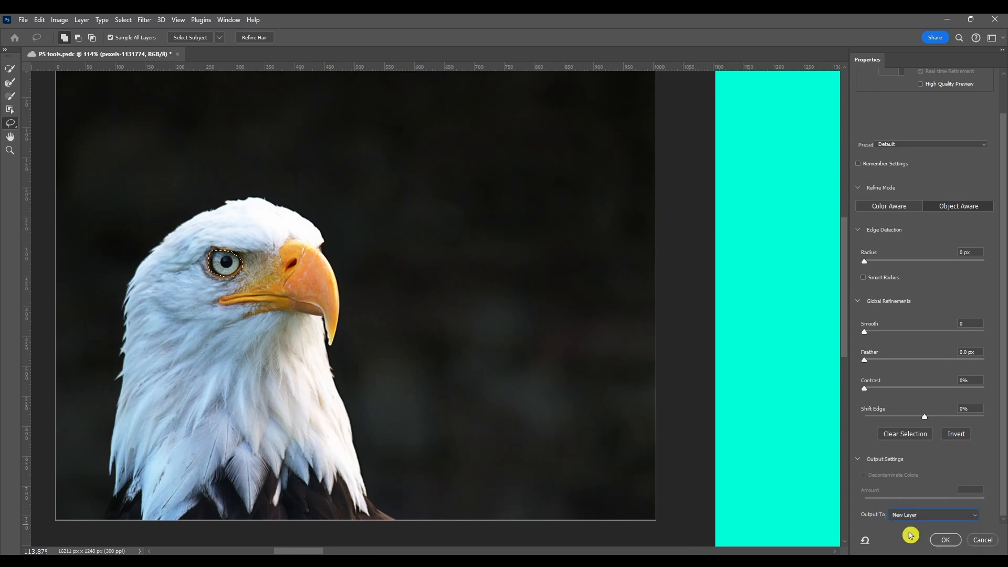
left_click(945, 539)
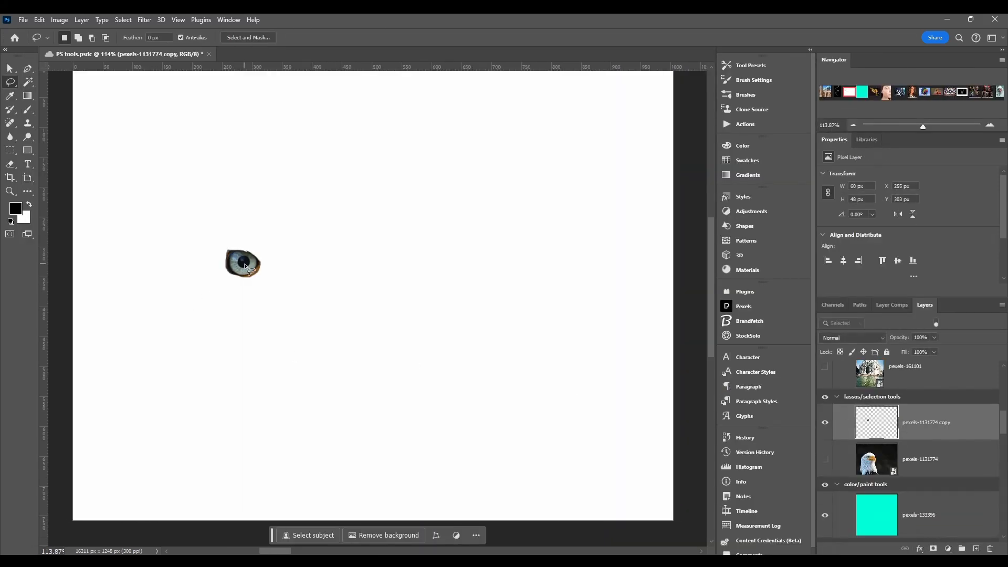
Step: Move the extracted eye to about X 388 px, and show the pexels-1131774 layer in place of its copy
left_click_drag(246, 266, 325, 266)
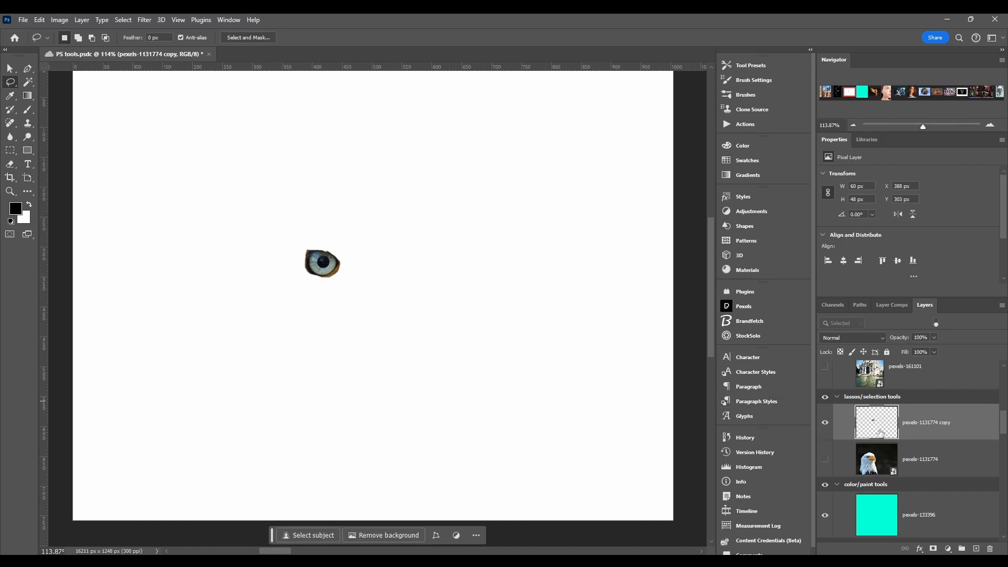
left_click(825, 460)
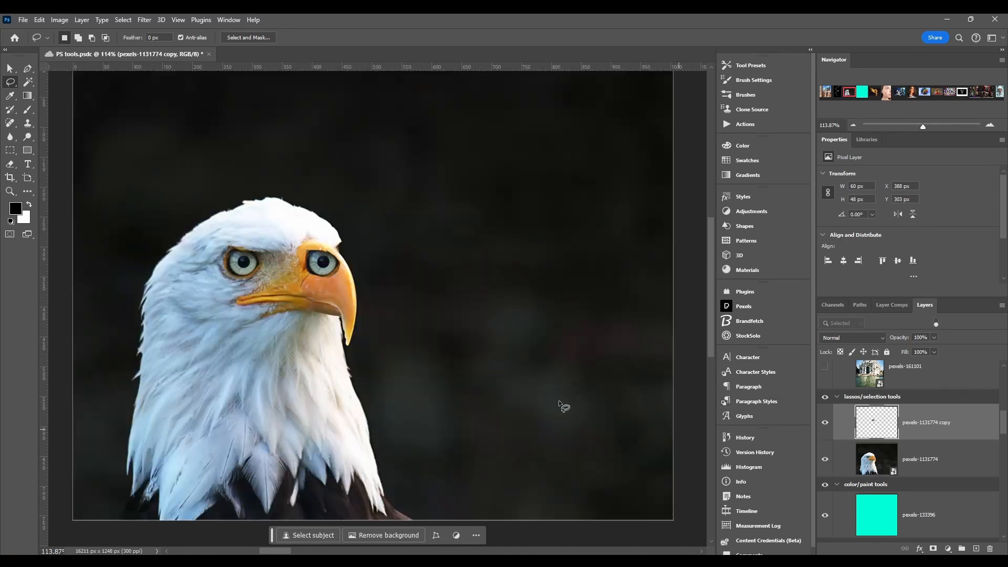
left_click(825, 423)
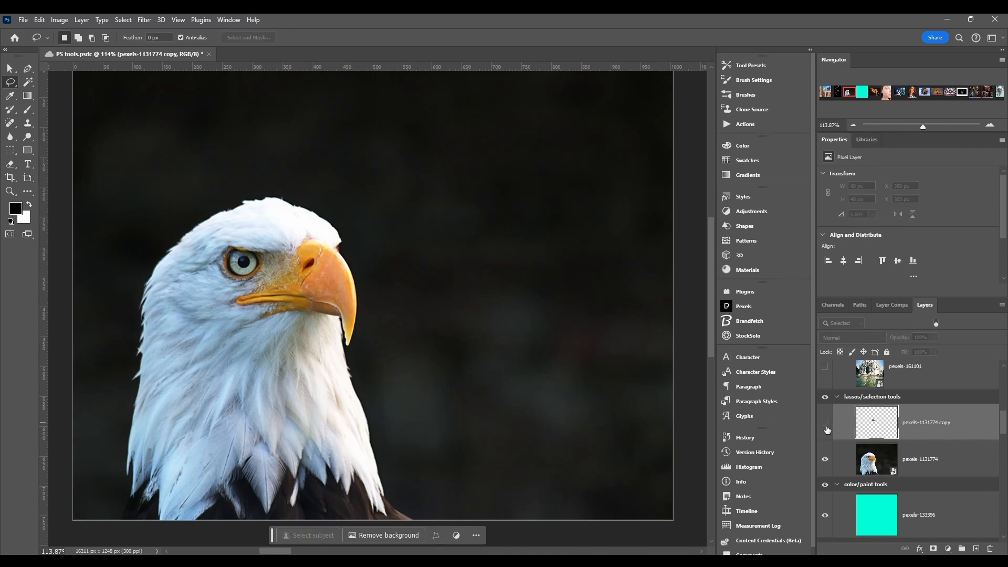